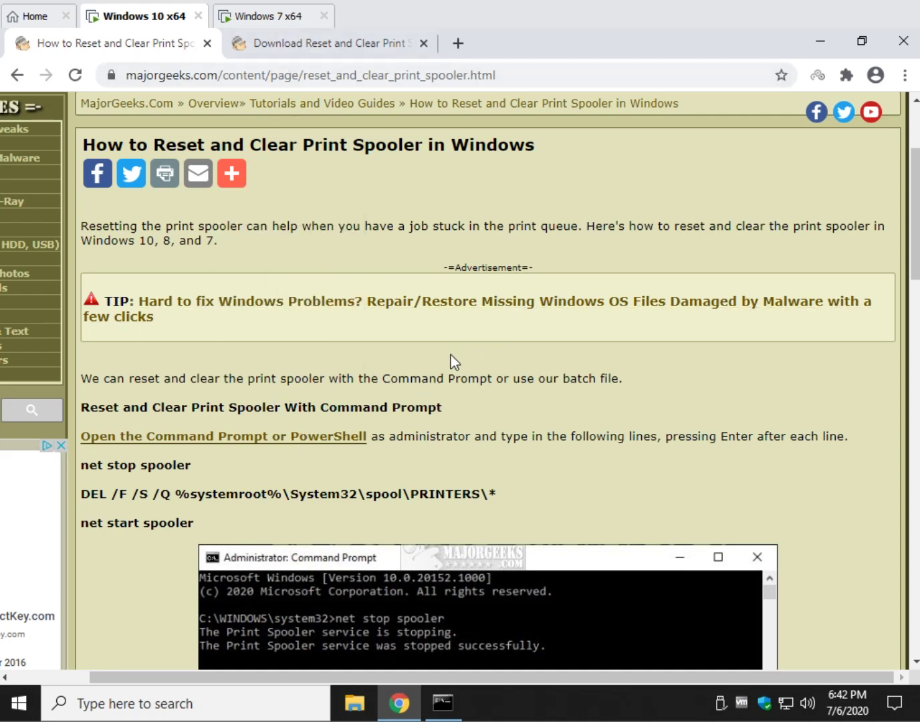
- Switch to the 'Download Reset and Clear Print Spooler' tab in MajorGeeks
click(350, 41)
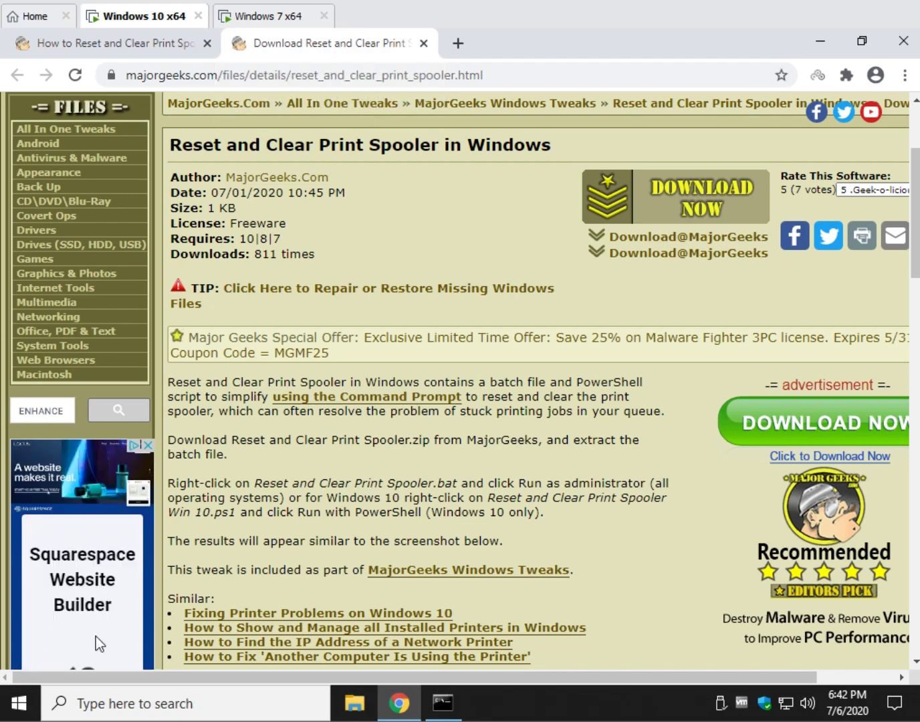
- On the Windows 7 VM, run Command Prompt as administrator from Start > All Programs > Accessories
click(19, 703)
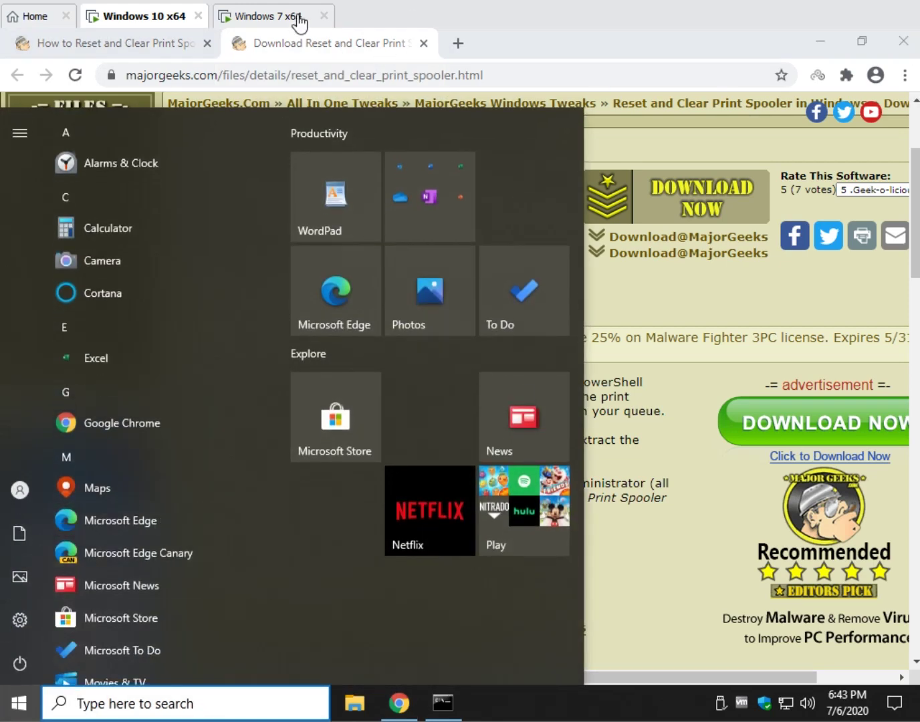
click(295, 16)
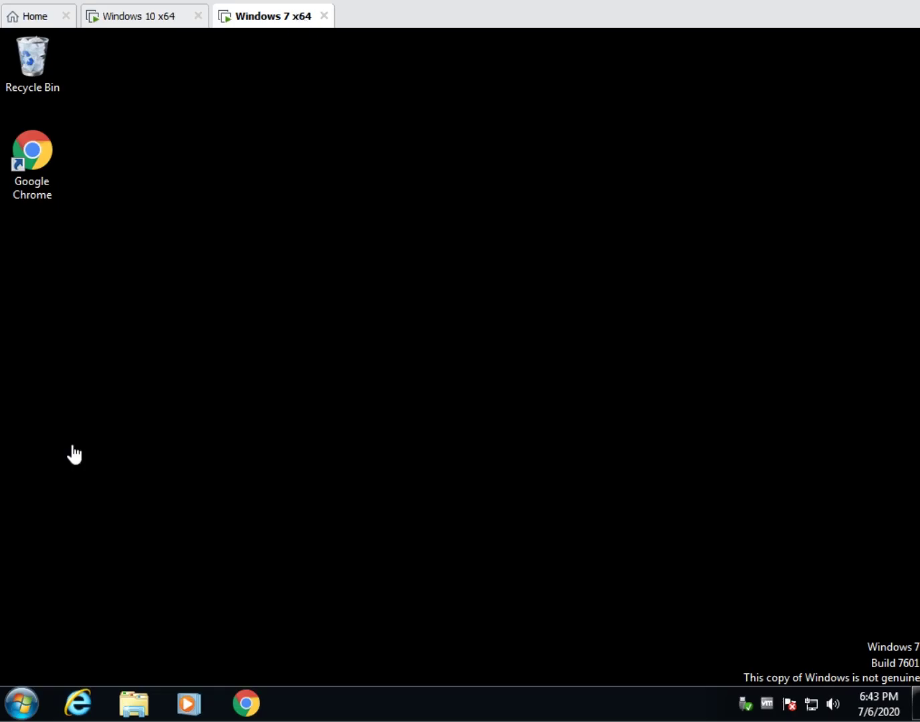
click(28, 709)
click(61, 620)
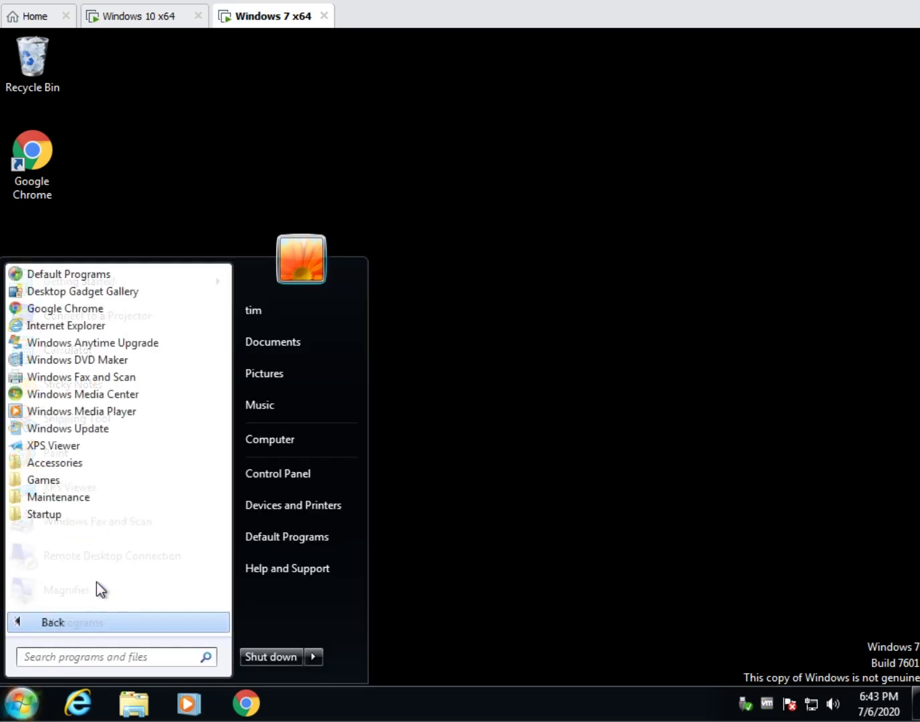
click(85, 465)
right_click(110, 310)
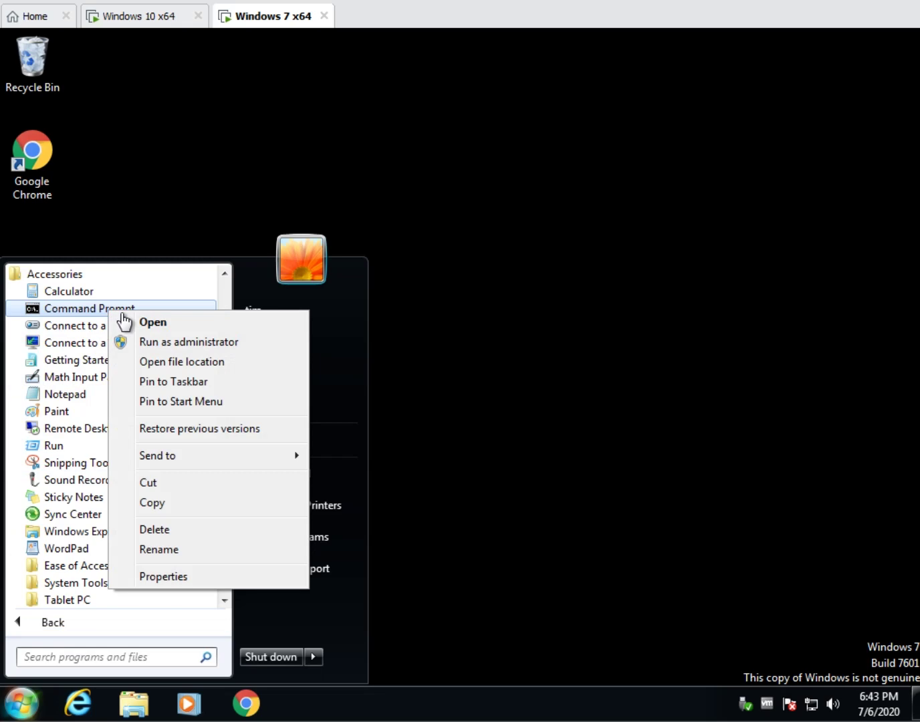
click(231, 343)
click(303, 453)
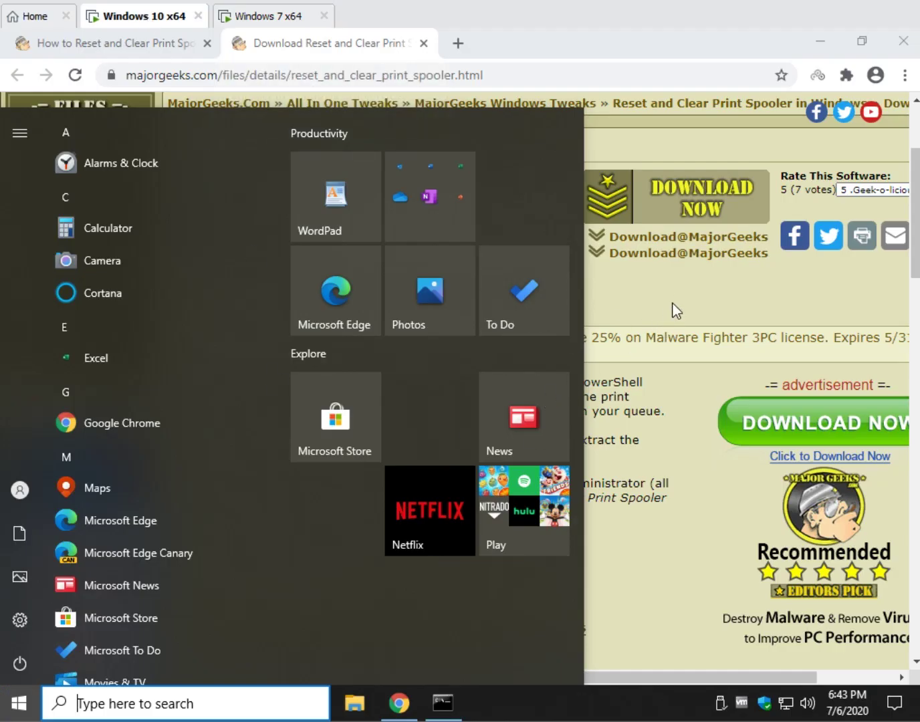
- Search for cmd, launch it as administrator, and shrink the console window higher on screen
click(672, 311)
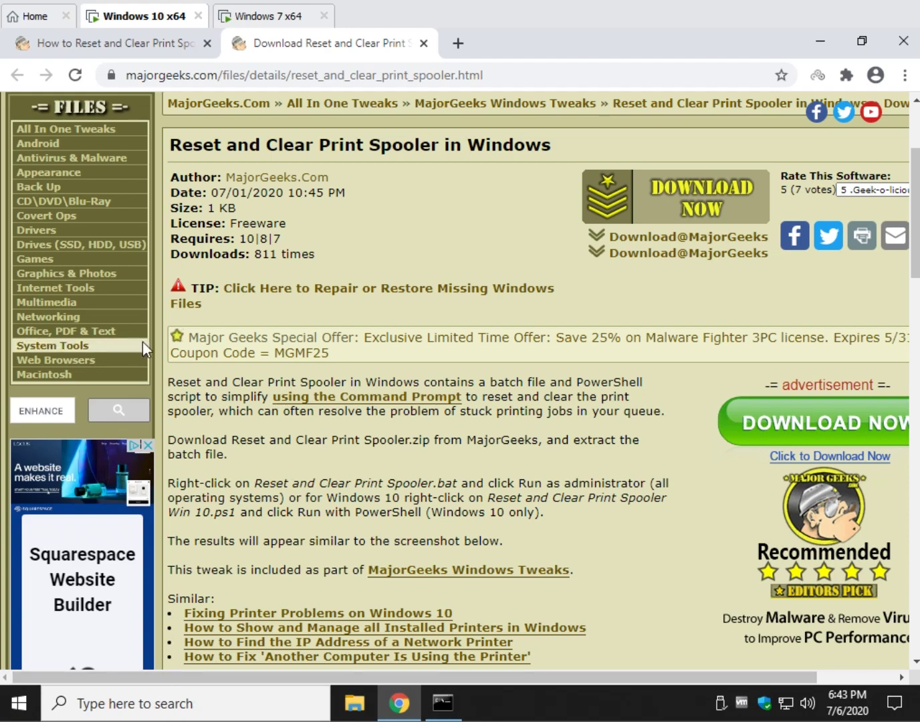
key(super+s)
text(cmd)
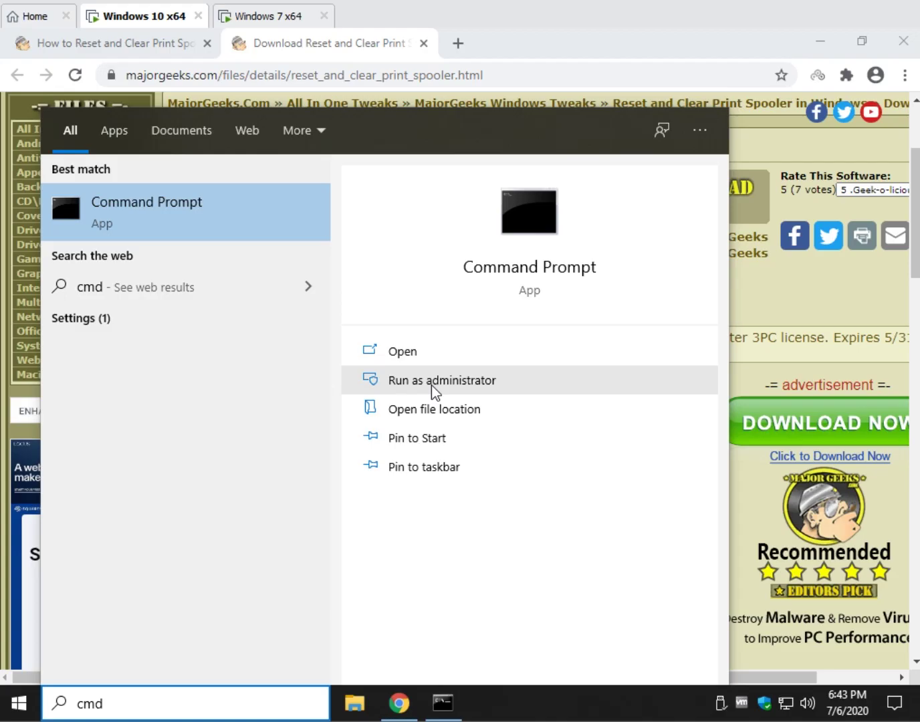
click(432, 383)
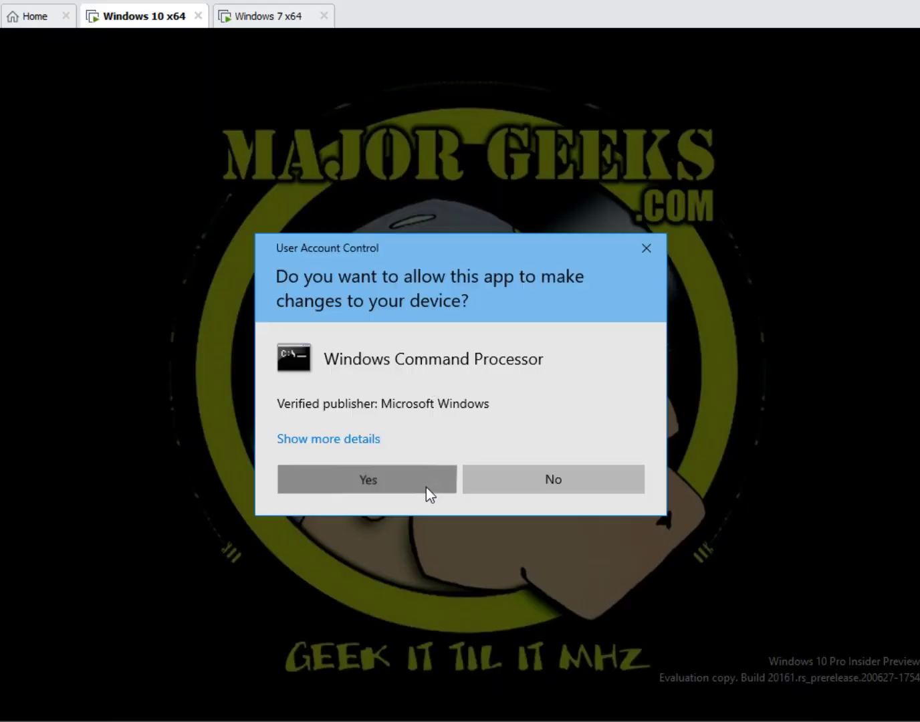
click(426, 487)
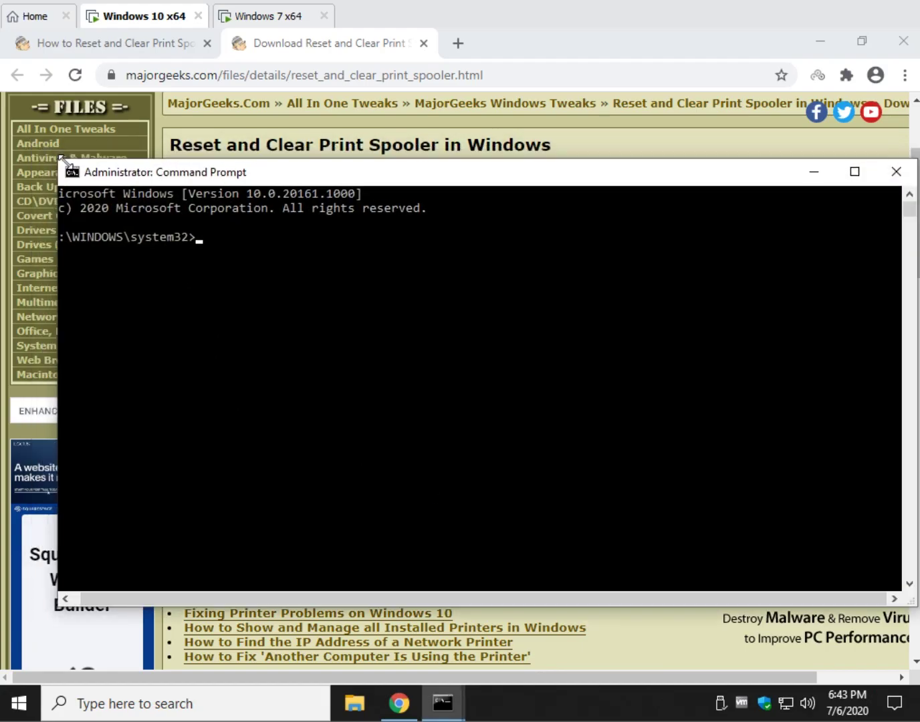
mouse_move(687, 164)
mouse_down()
mouse_move(610, 114)
mouse_move(608, 83)
mouse_up()
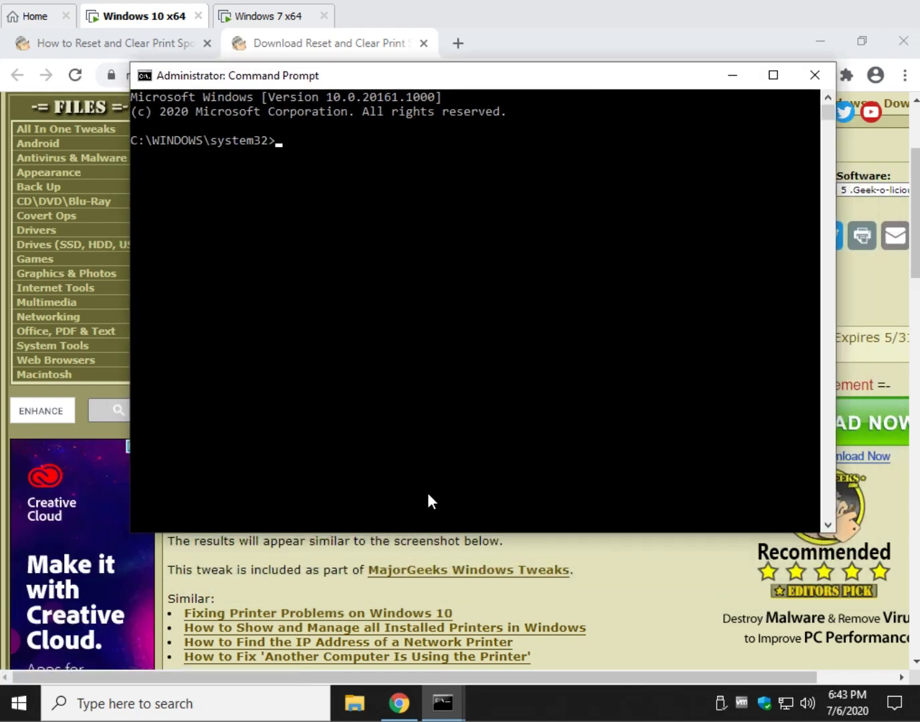
- Bring up the spooler tutorial page and close the extra console window
click(416, 548)
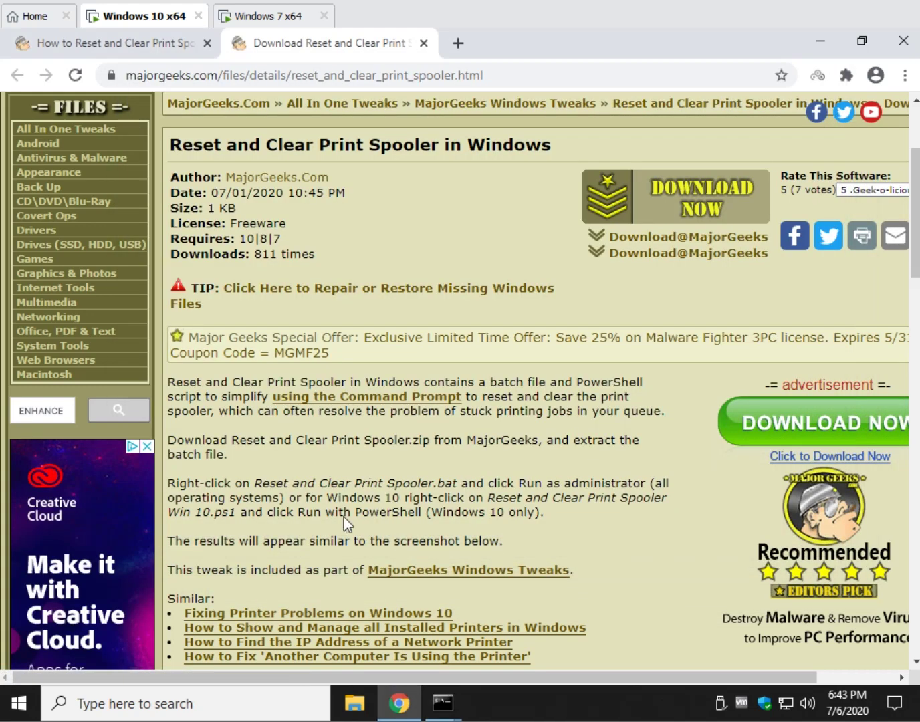
click(134, 45)
scroll(282, 401, down, 2)
click(439, 703)
click(631, 545)
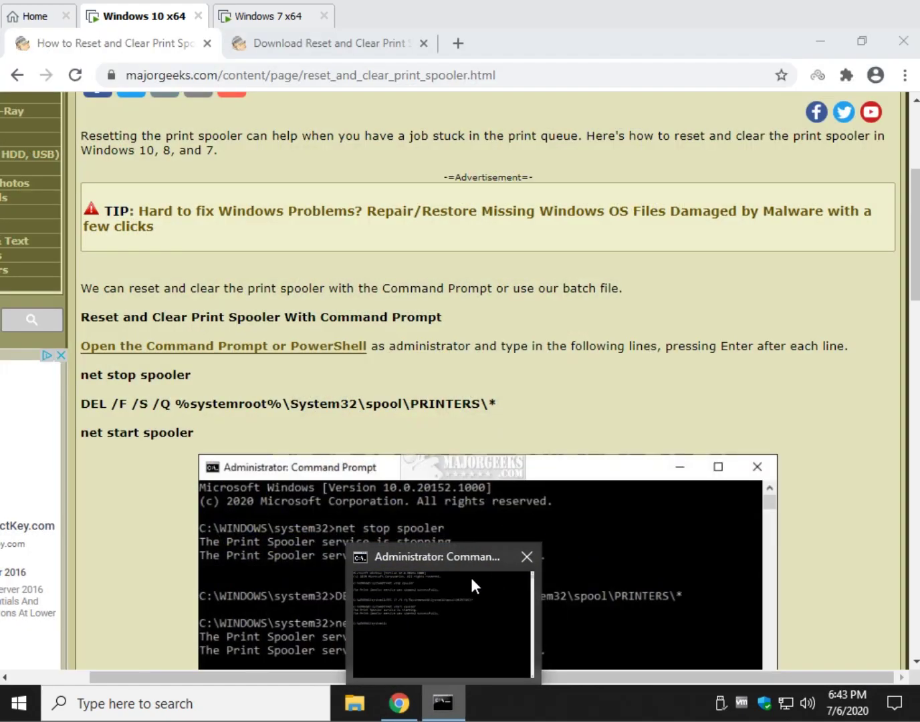
- Stop the Print Spooler with 'net stop spooler' and go back to the tutorial's commands
click(470, 576)
text(net stop spooler)
key(Return)
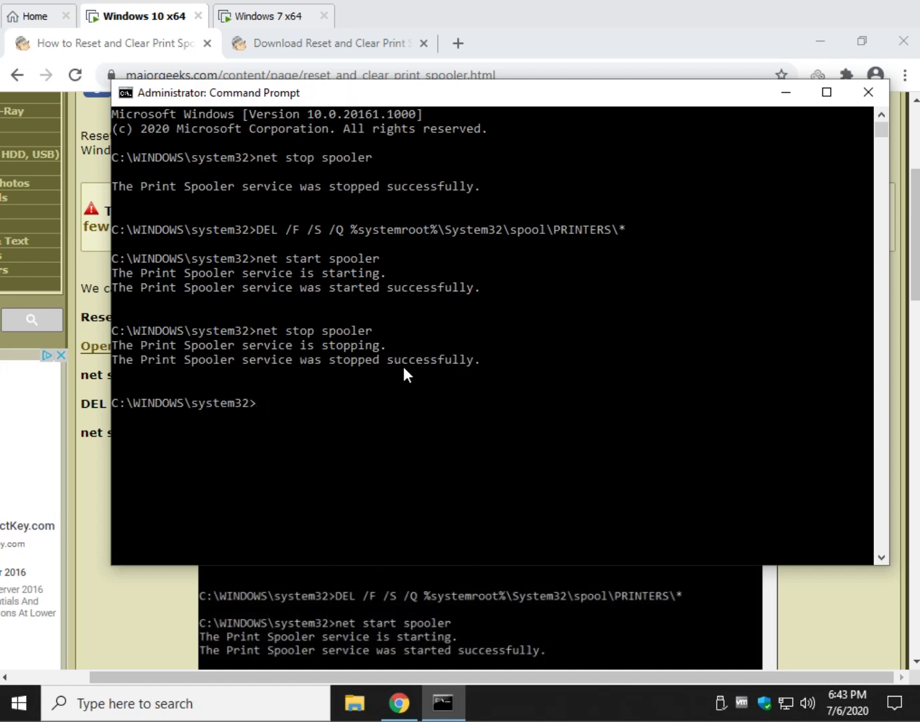
click(160, 597)
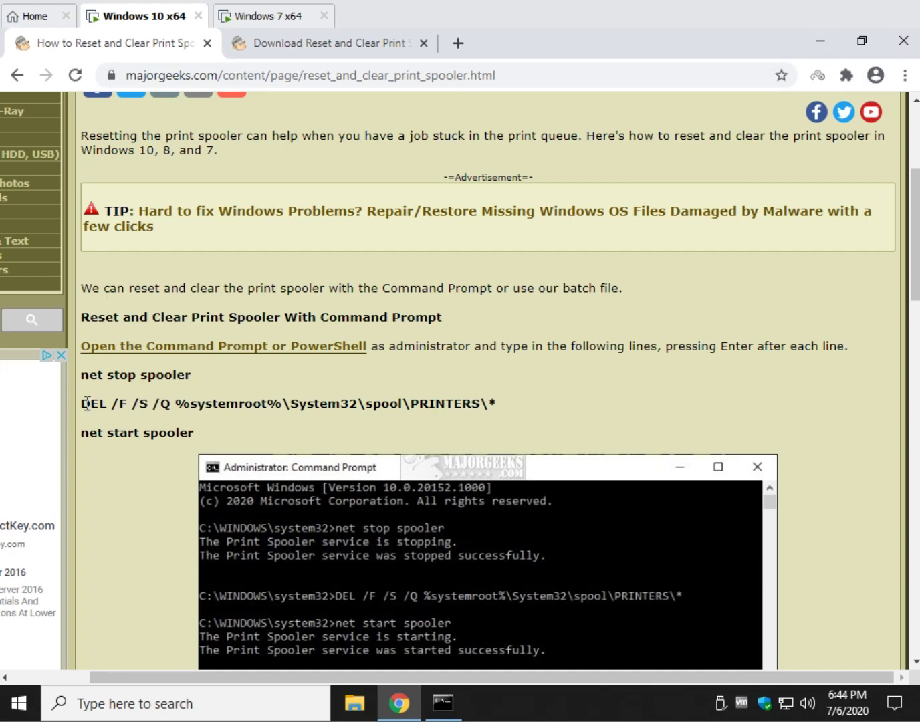
- Copy the tutorial's DEL command and run it to empty the spool PRINTERS folder
drag(85, 404, 499, 405)
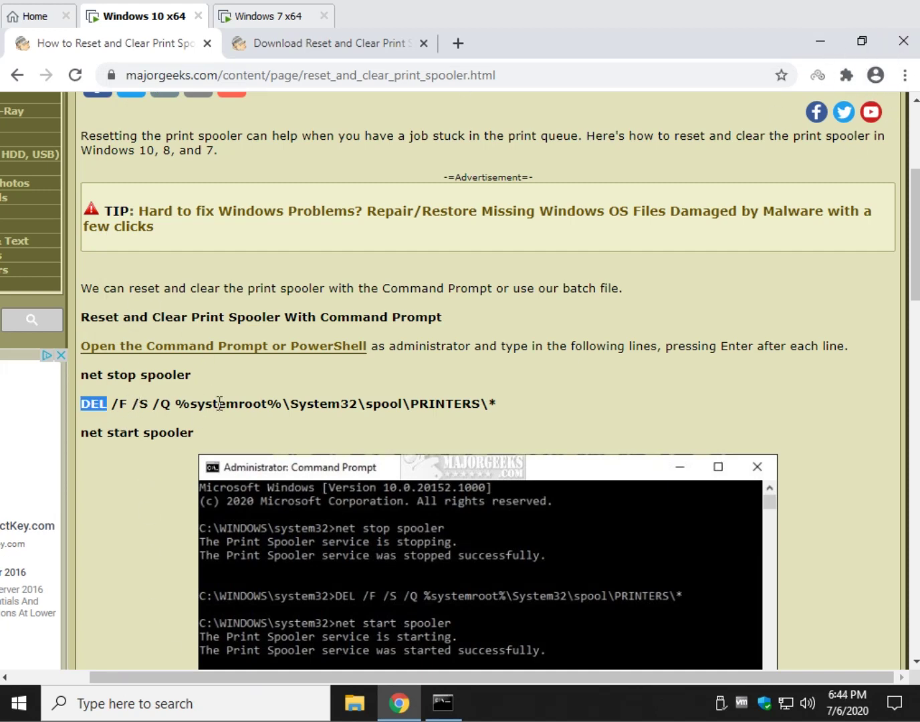
right_click(503, 410)
click(513, 418)
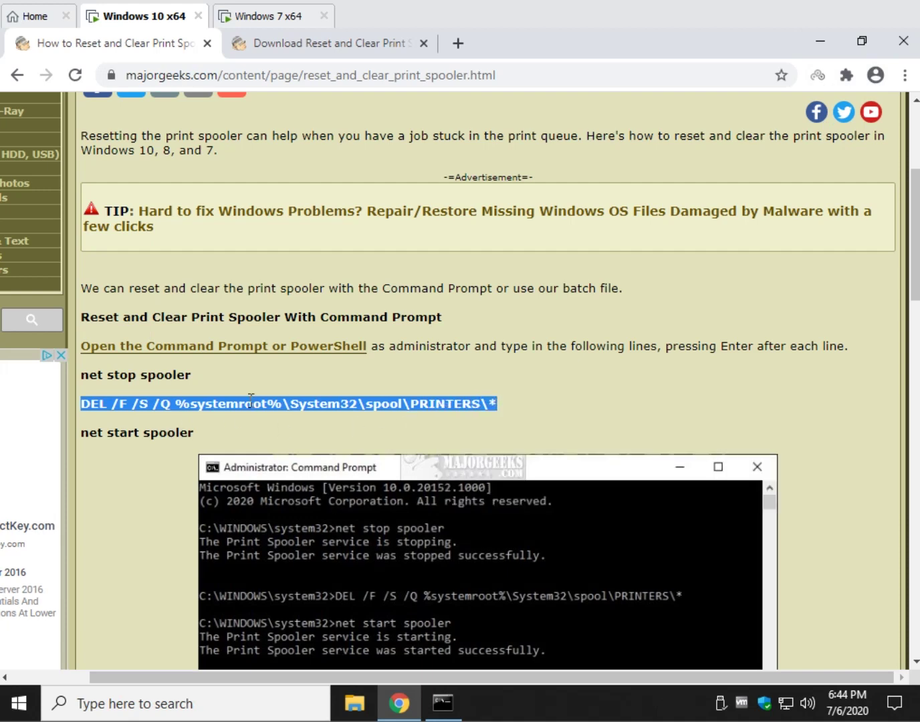
click(443, 704)
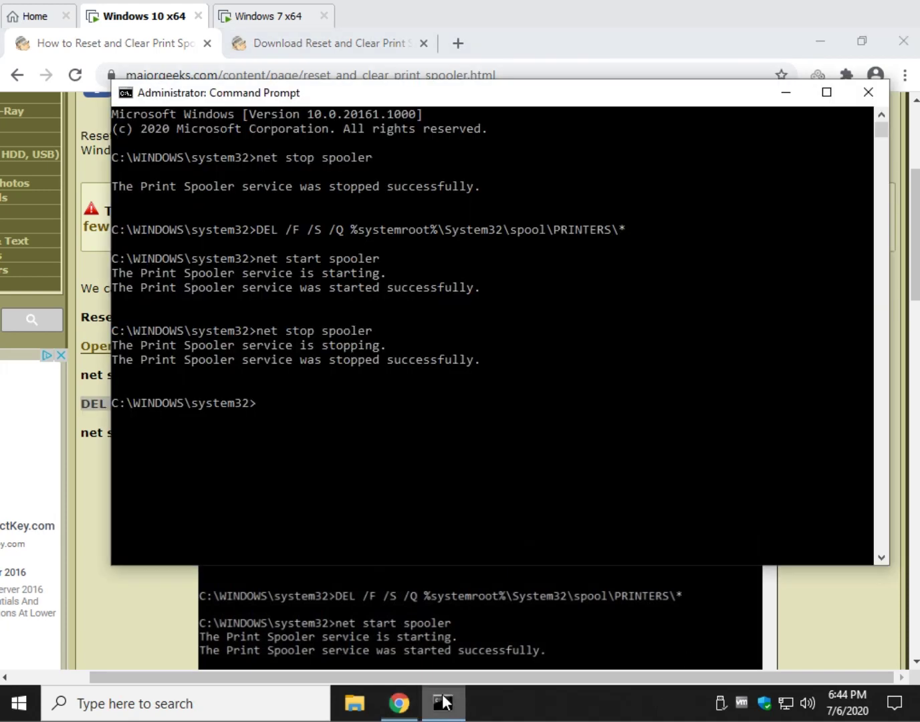
right_click(437, 482)
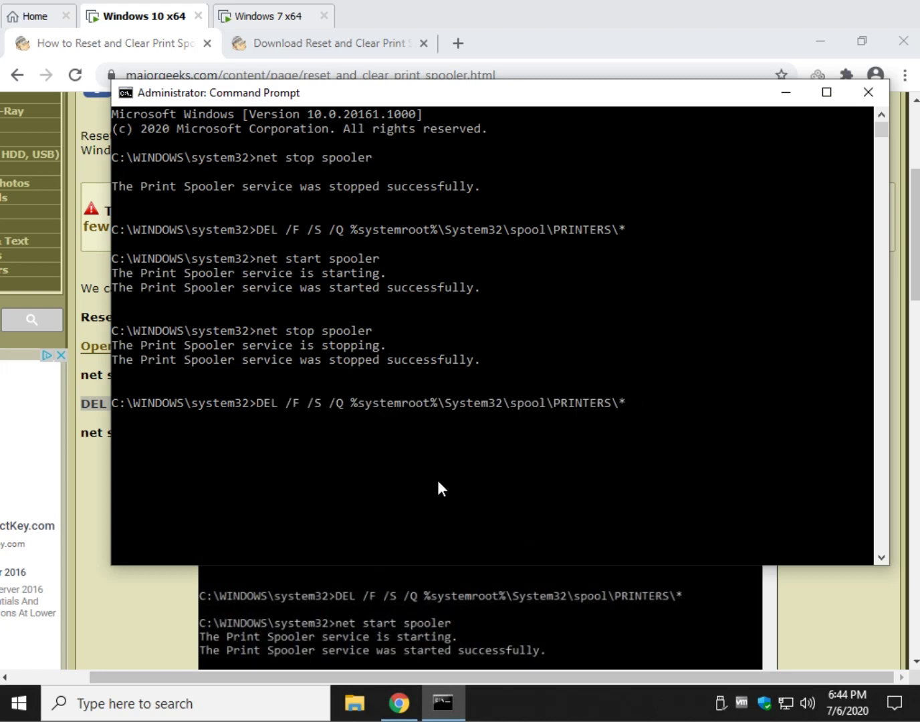
key(Return)
- Restart the Print Spooler with 'net start spooler'
click(133, 601)
click(443, 703)
text(net st)
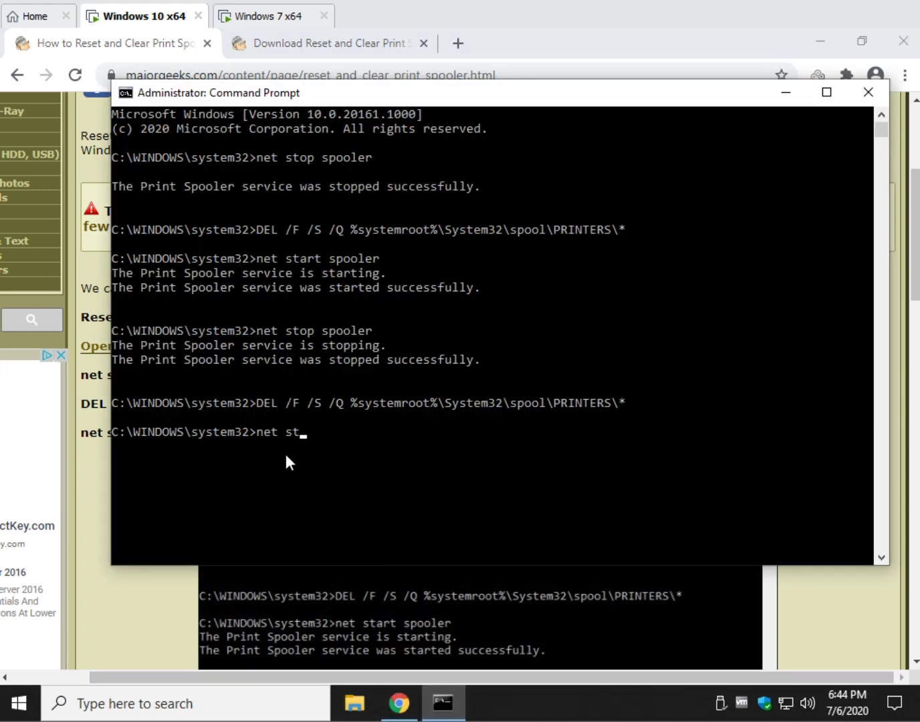
text(art spooler)
key(Return)
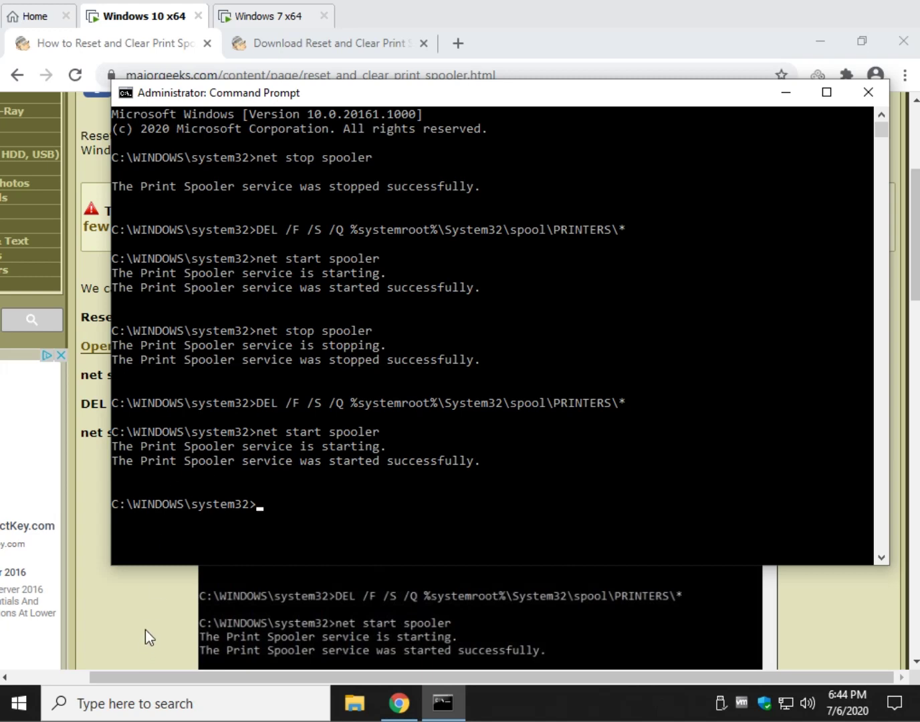
- Close Command Prompt, open the Reset and Clear Print Spooler.zip page, and highlight the .bat 'Run as administrator' instruction
click(868, 93)
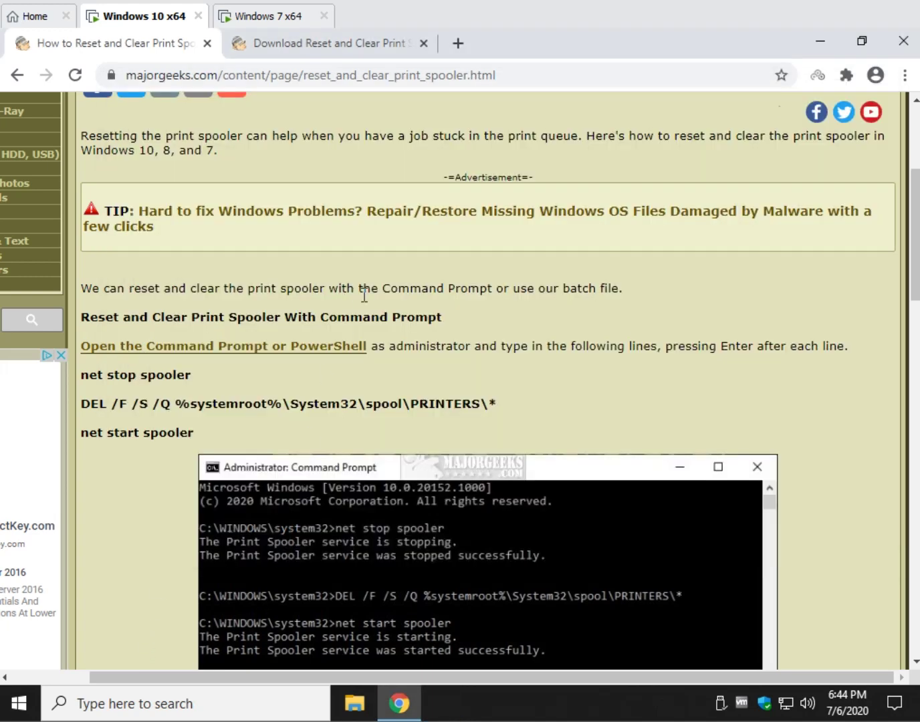
scroll(408, 306, down, 1)
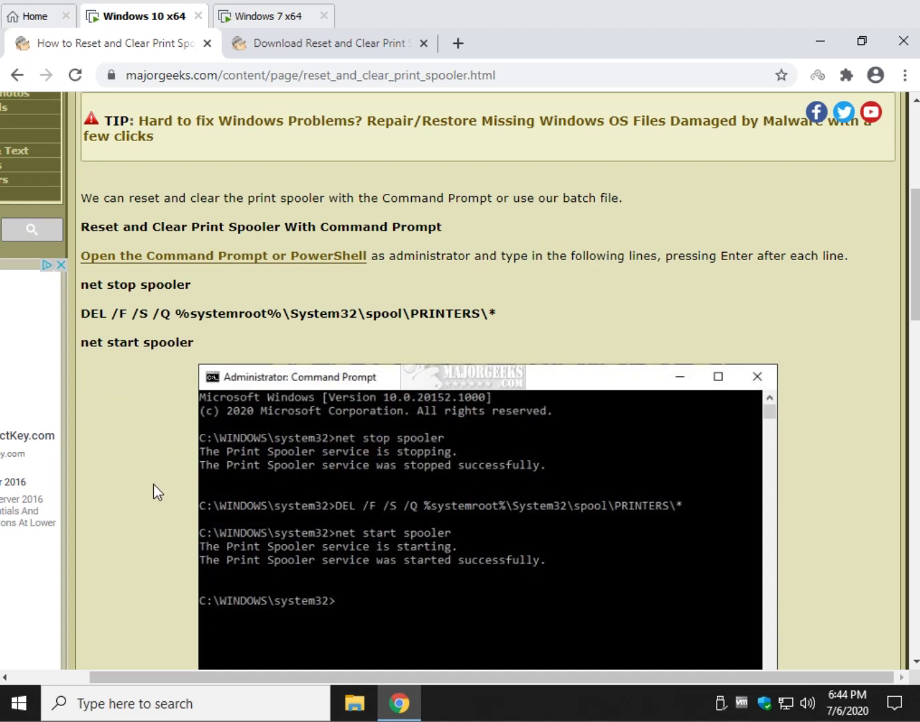
scroll(162, 460, down, 3)
scroll(163, 462, down, 2)
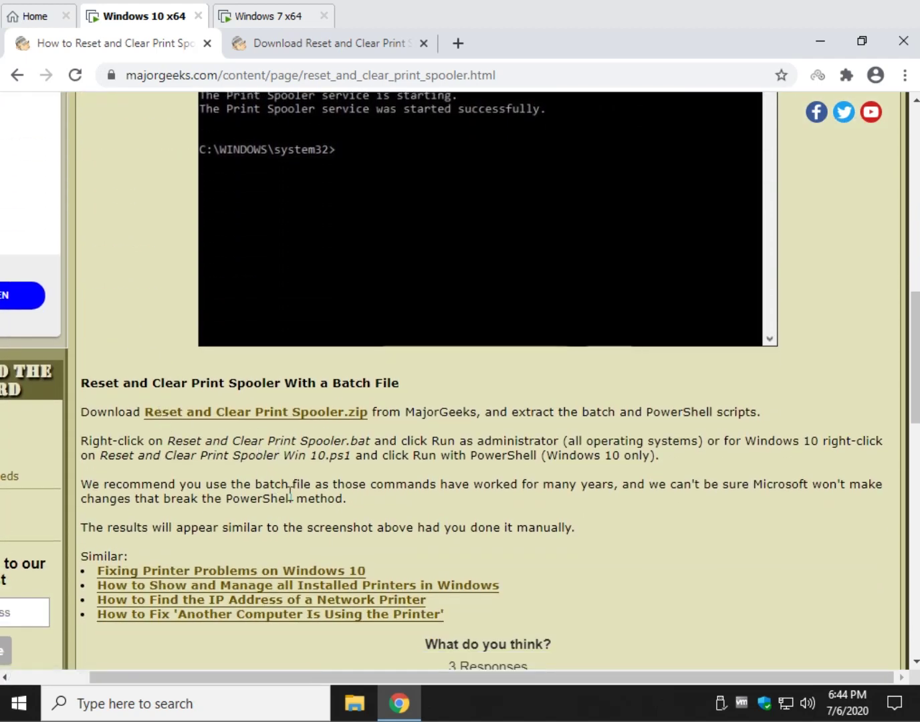
click(297, 425)
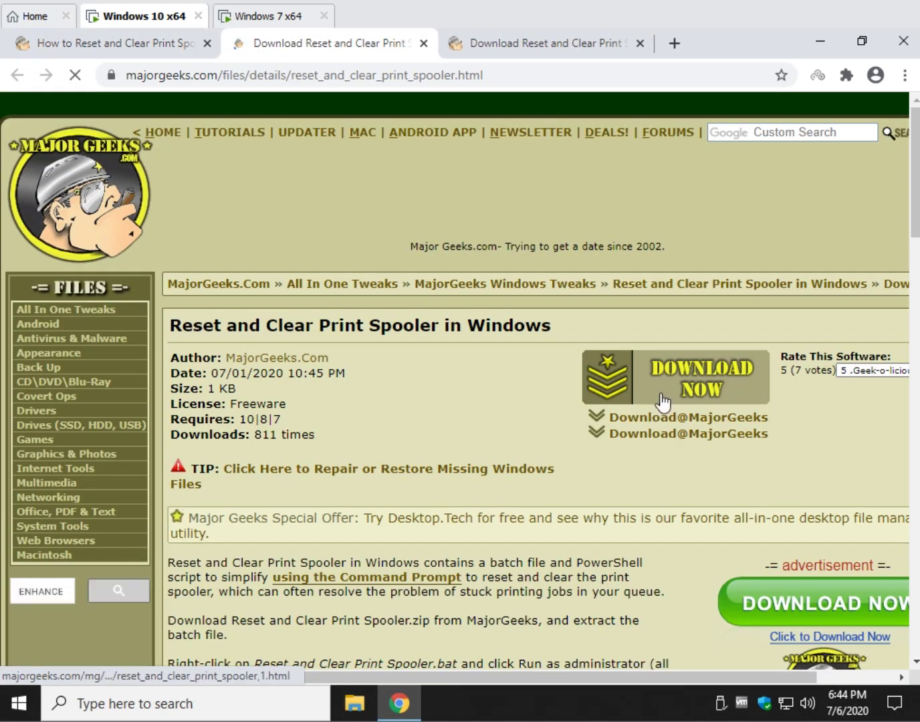
scroll(661, 401, down, 3)
scroll(457, 468, down, 1)
drag(403, 679, 480, 680)
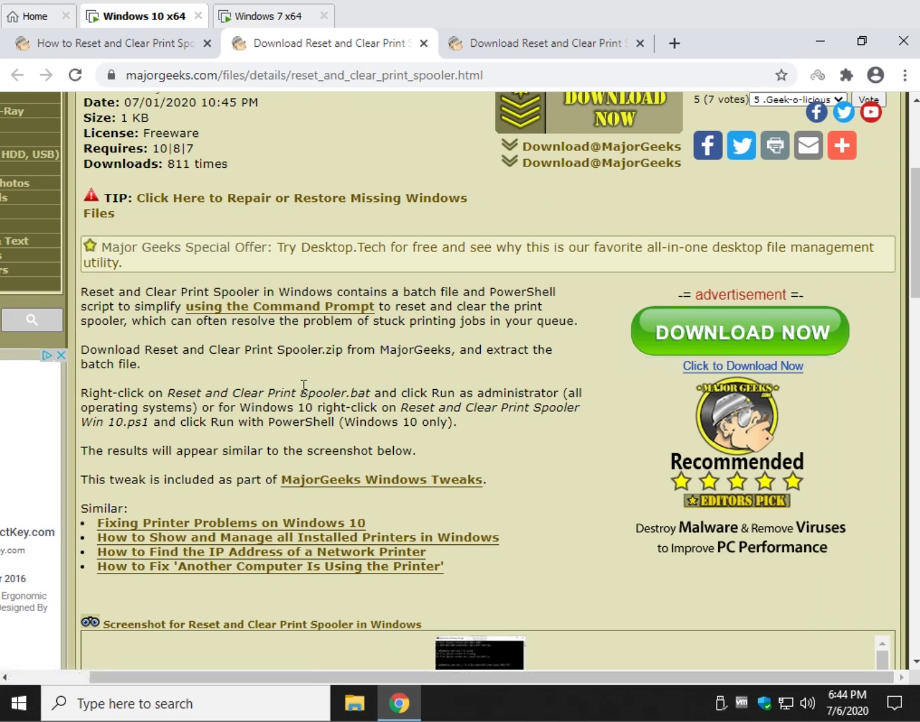
drag(168, 393, 371, 393)
drag(432, 393, 559, 392)
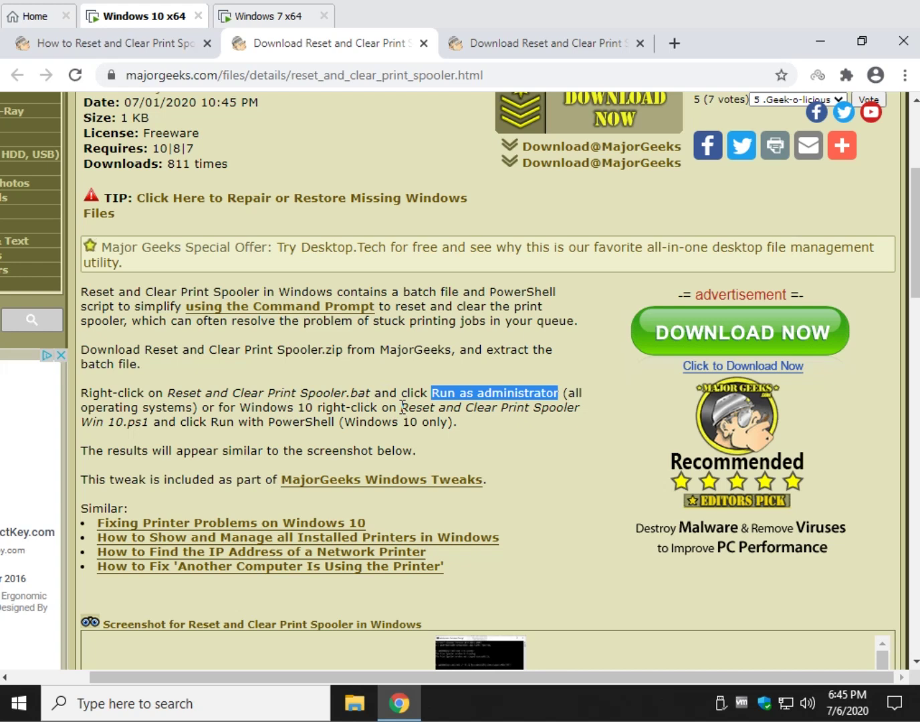
- Highlight the Win 10.ps1 'Run with PowerShell' instruction and close the enlarged screenshot
drag(401, 408, 150, 423)
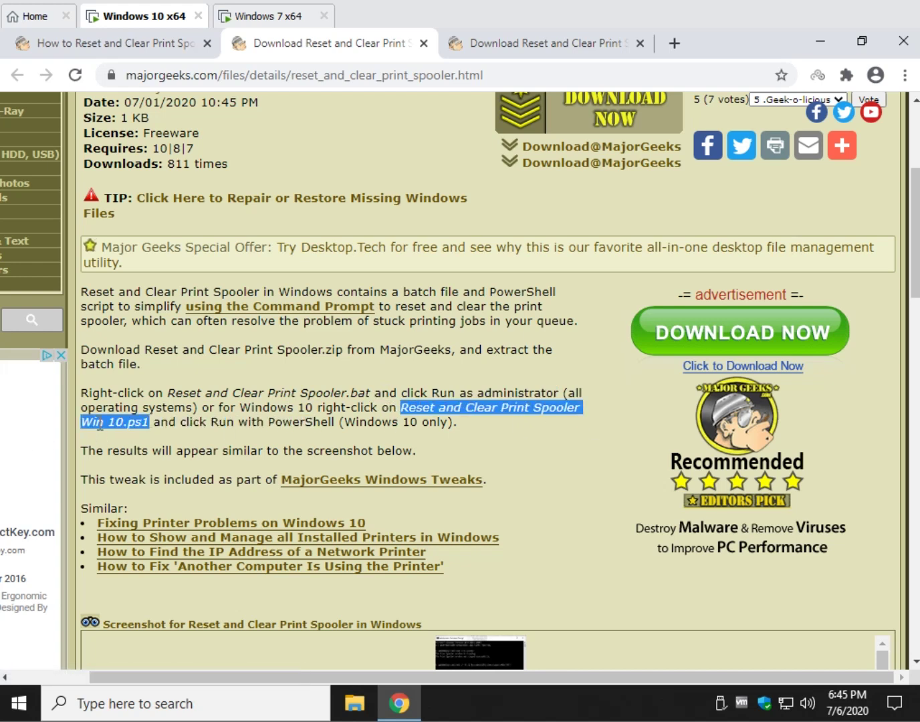
click(269, 425)
drag(210, 424, 338, 424)
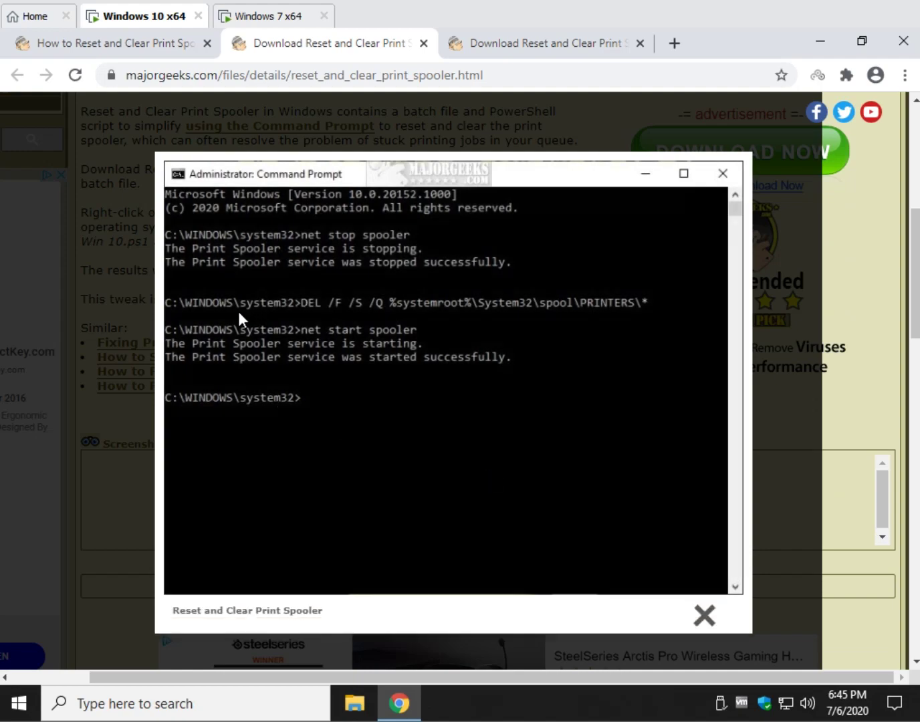
click(120, 341)
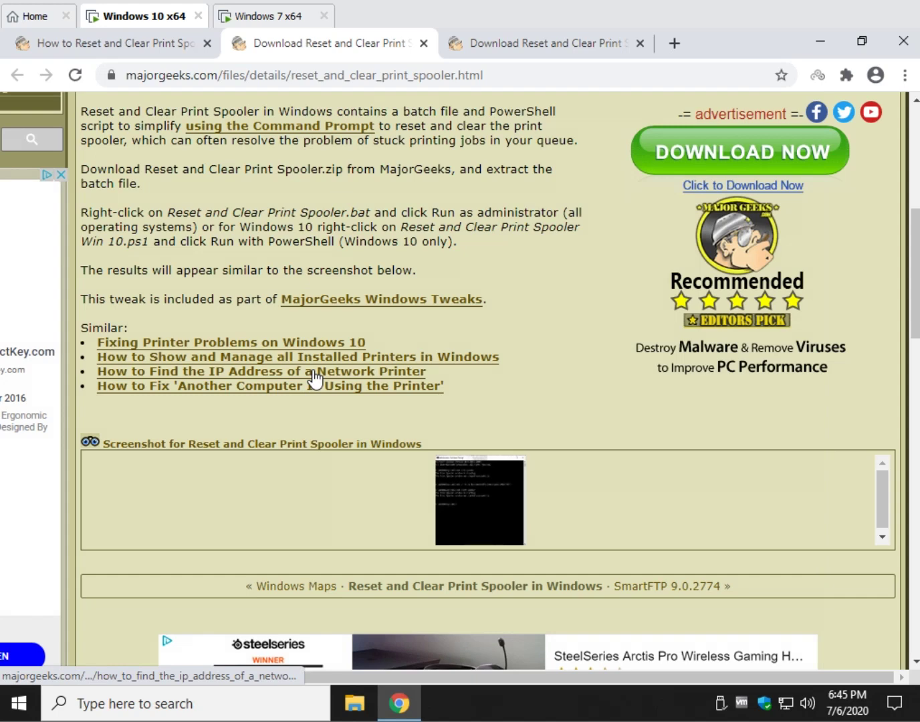
- Close both Reset and Clear Print Spooler download tabs
click(423, 46)
click(421, 43)
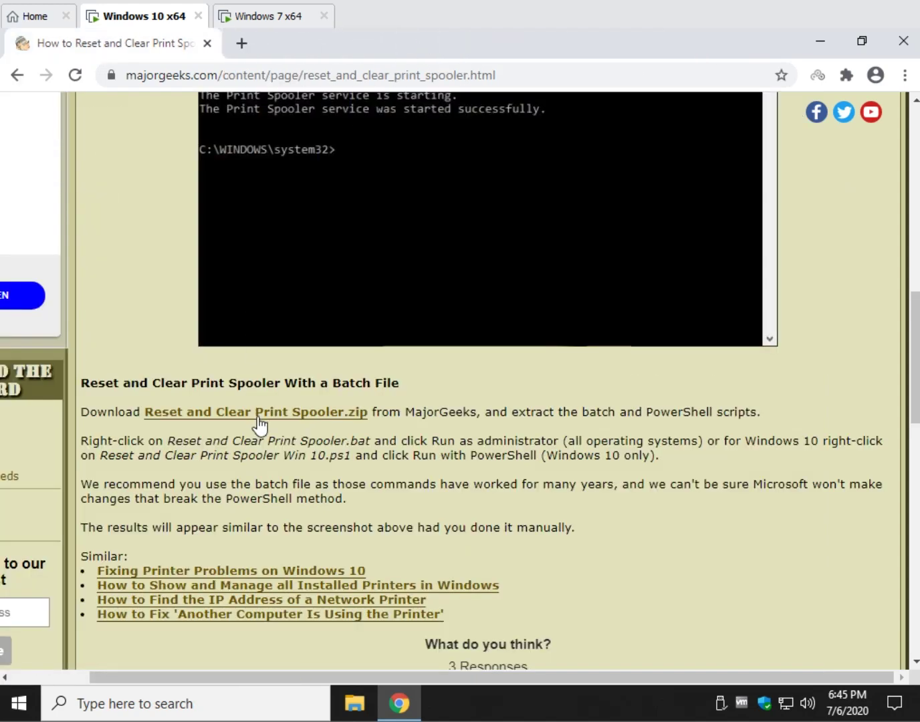
scroll(260, 425, up, 2)
scroll(228, 377, up, 2)
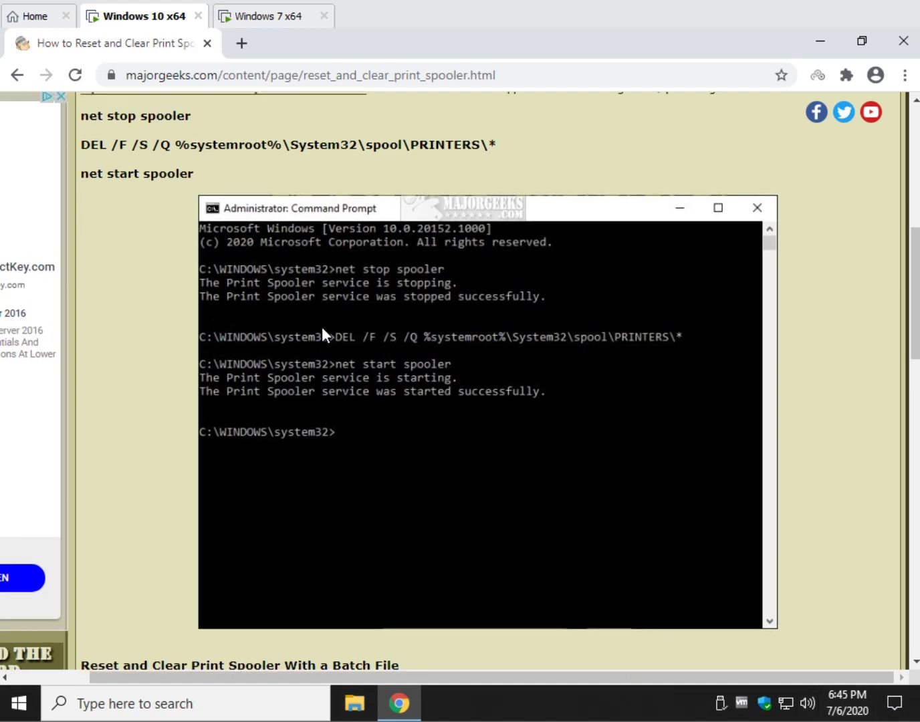
scroll(322, 326, up, 2)
scroll(322, 327, up, 2)
scroll(346, 364, up, 1)
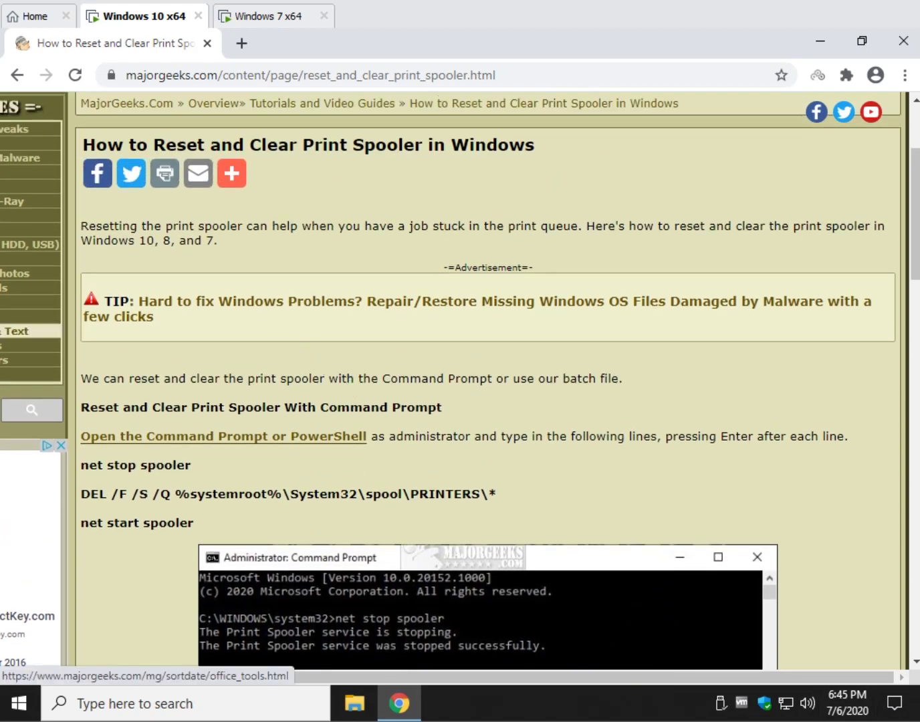